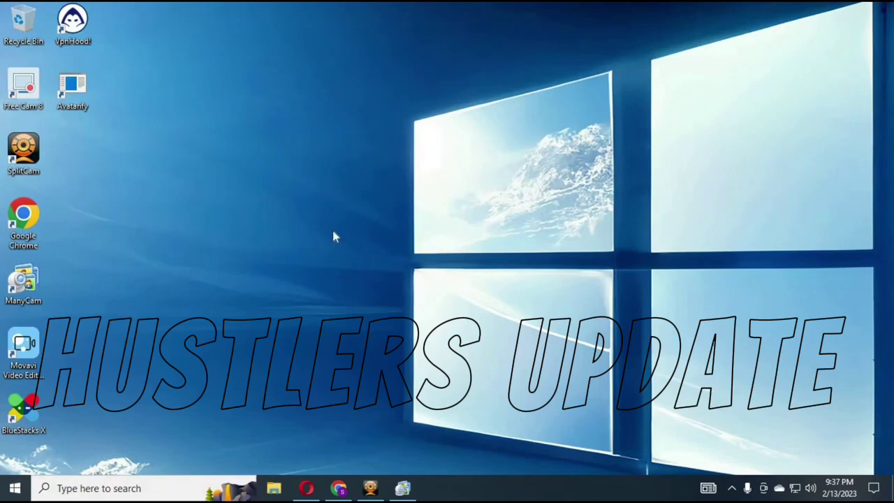
# Restore the avatarify-desktop GitHub page in Opera and scroll its README down to Installation.
pyautogui.click(308, 488)
pyautogui.click(308, 488)
pyautogui.click(308, 489)
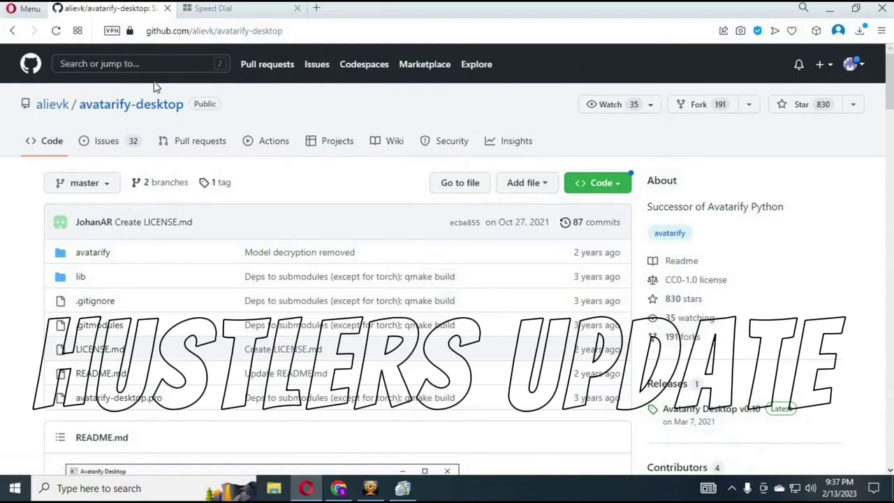
pyautogui.click(297, 35)
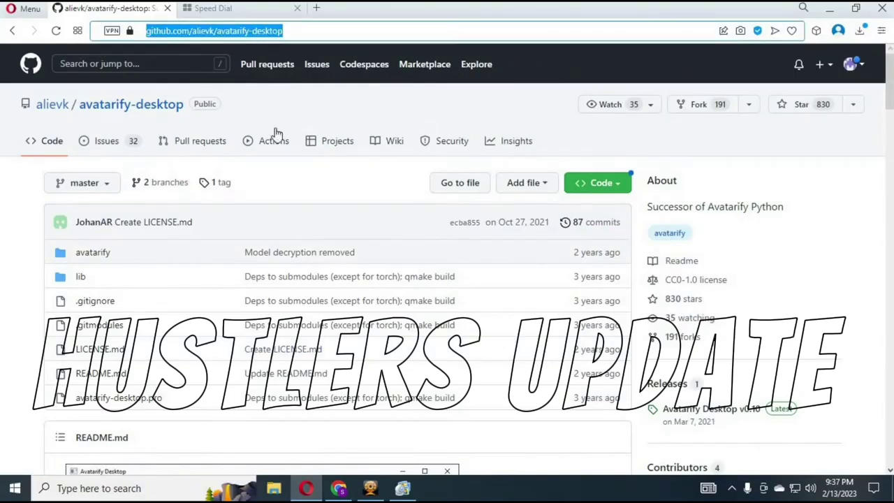
pyautogui.click(308, 175)
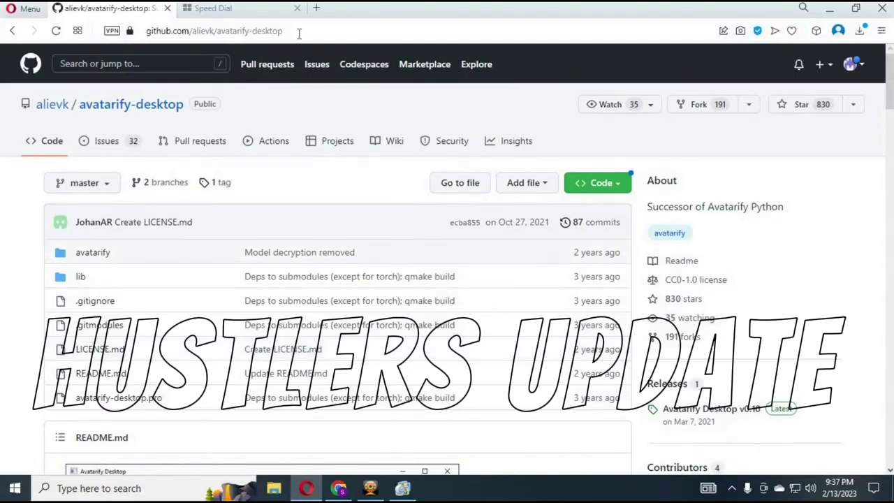
pyautogui.click(267, 34)
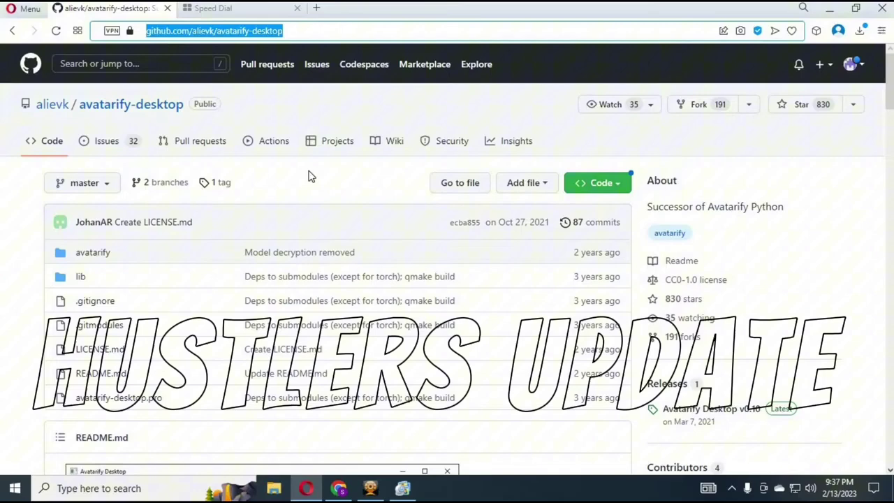
pyautogui.scroll(-1, 311, 175)
pyautogui.scroll(-5, 311, 176)
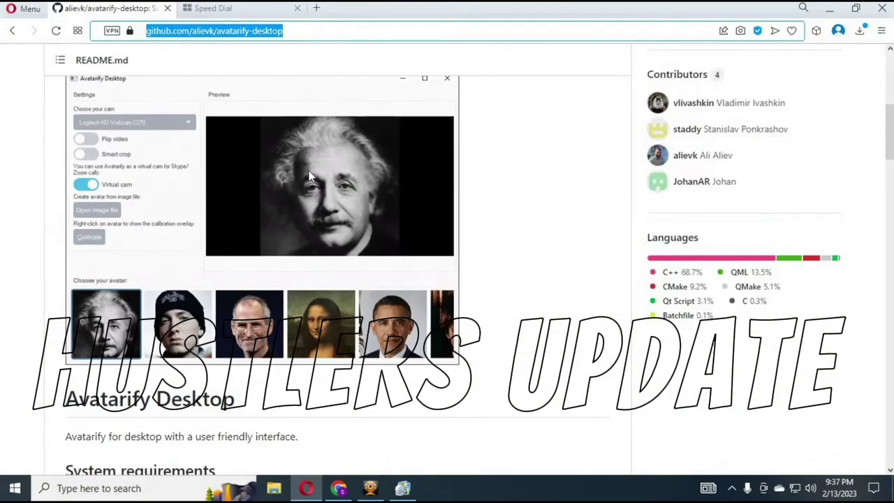
pyautogui.scroll(-4, 311, 176)
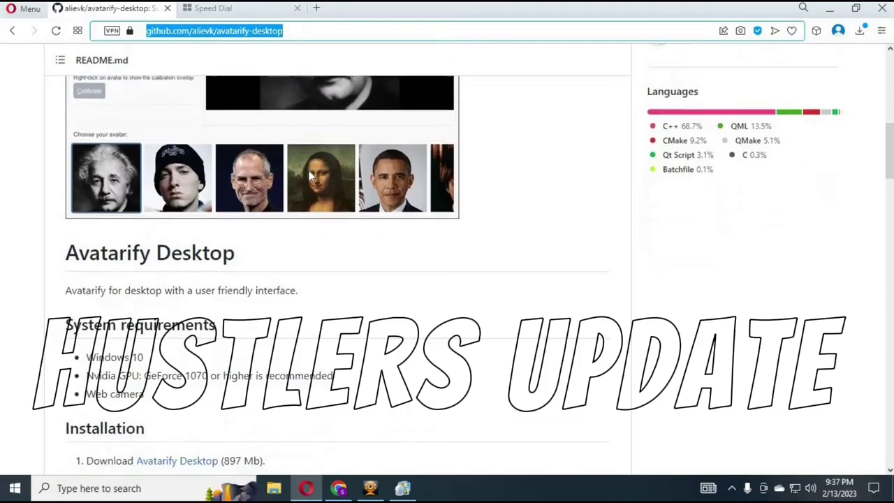
pyautogui.scroll(-1, 311, 176)
# Read the README down to the AkVirtualCamera.plugin download note, then minimize Opera to the desktop.
pyautogui.moveTo(265, 280); pyautogui.dragTo(77, 282)
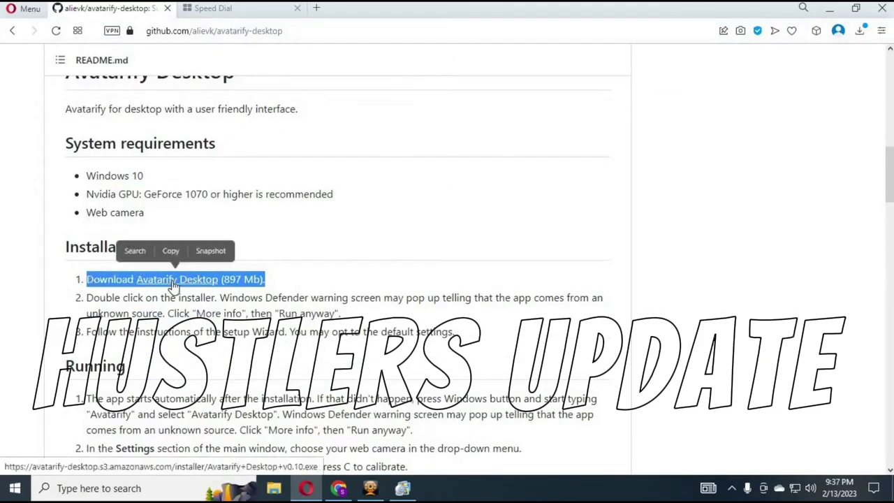
pyautogui.scroll(-8, 282, 282)
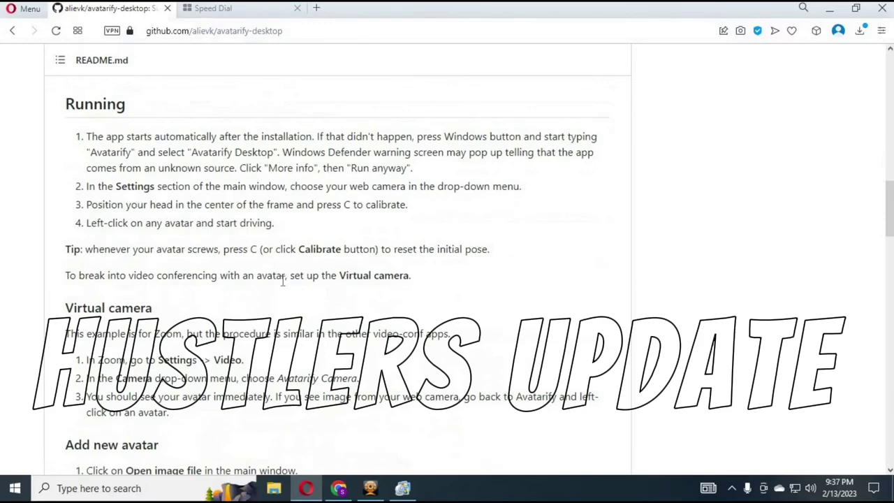
pyautogui.scroll(-15, 283, 281)
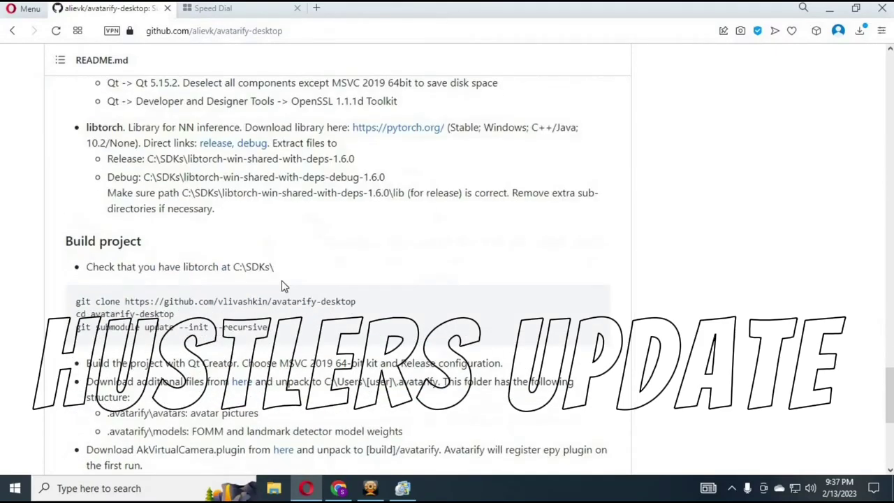
pyautogui.scroll(-3, 283, 281)
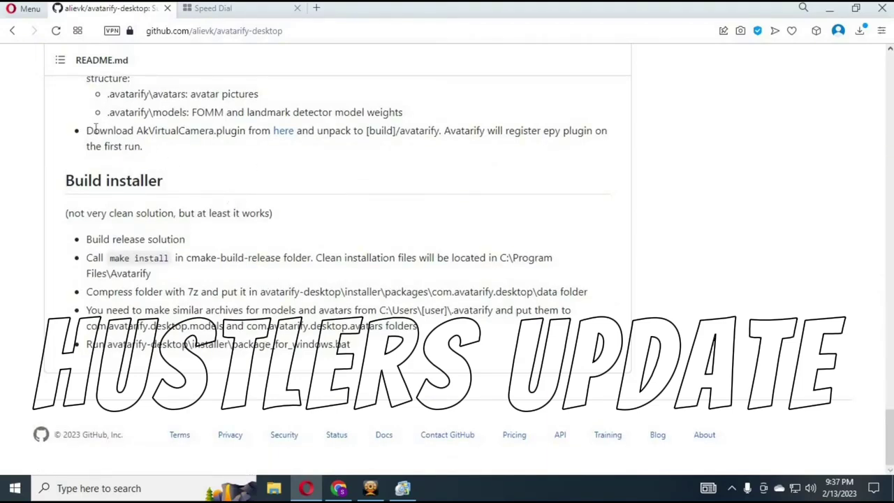
pyautogui.moveTo(91, 131); pyautogui.dragTo(271, 149)
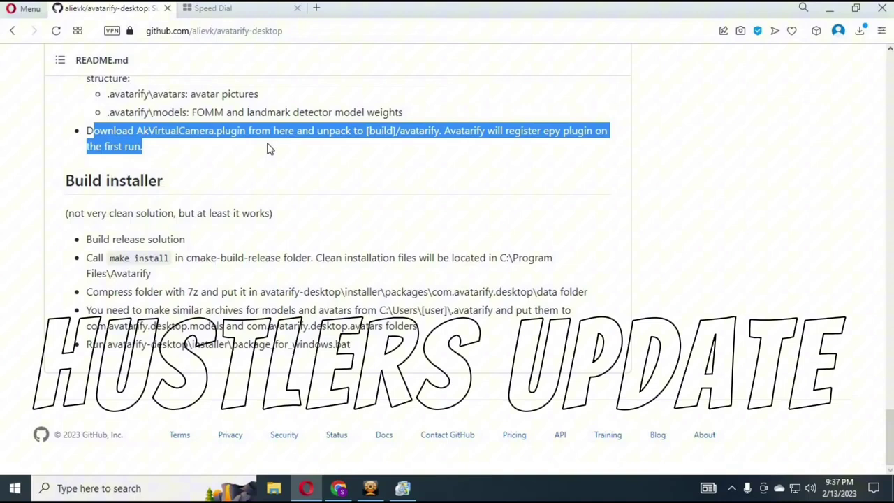
pyautogui.click(346, 171)
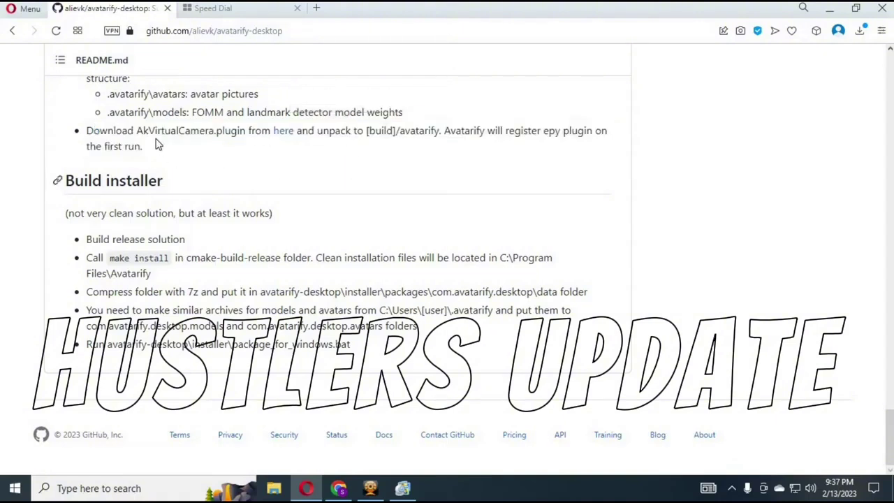
pyautogui.click(828, 11)
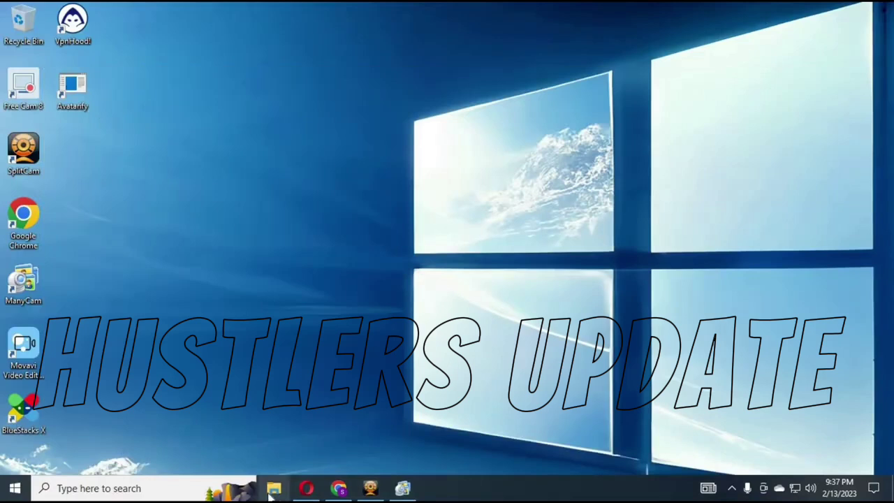
# Copy the AkVirtualCamera.plugin folder from Downloads > New folder in File Explorer.
pyautogui.press('super+e')
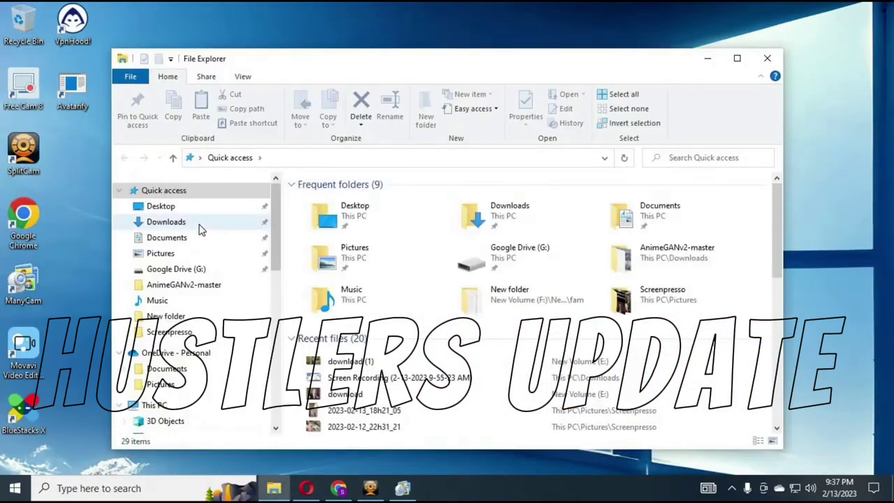
pyautogui.click(184, 223)
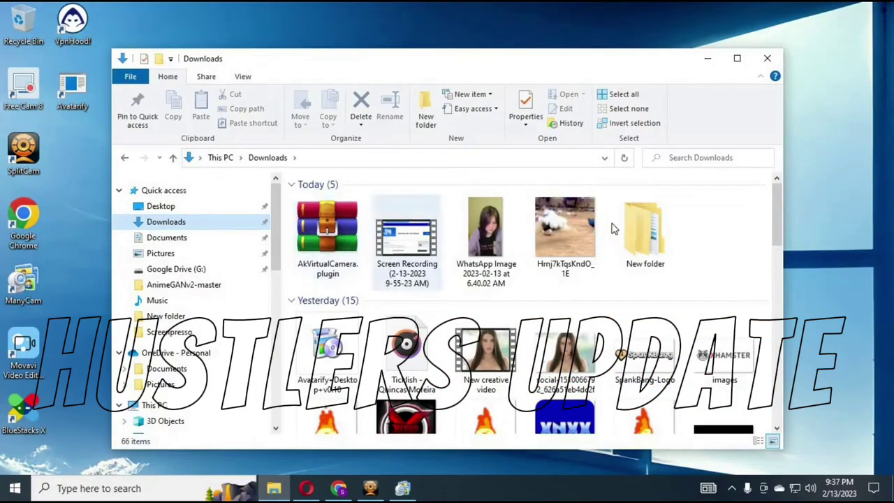
pyautogui.doubleClick(655, 227)
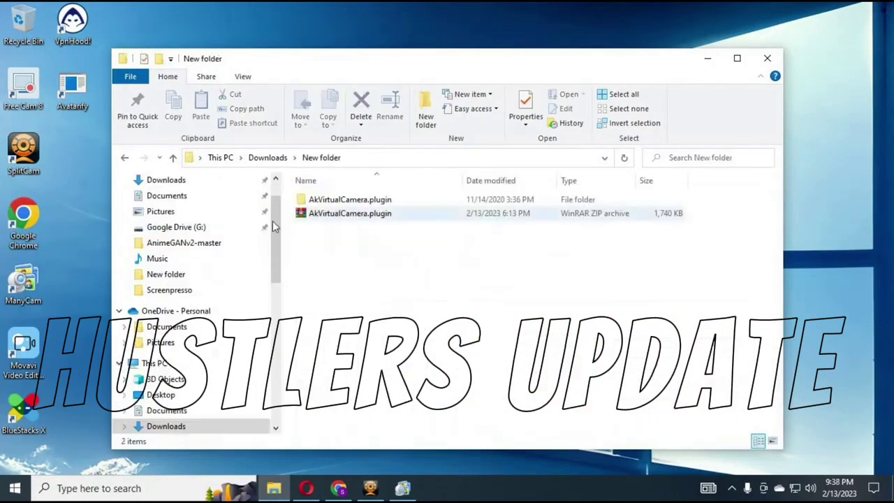
pyautogui.rightClick(344, 204)
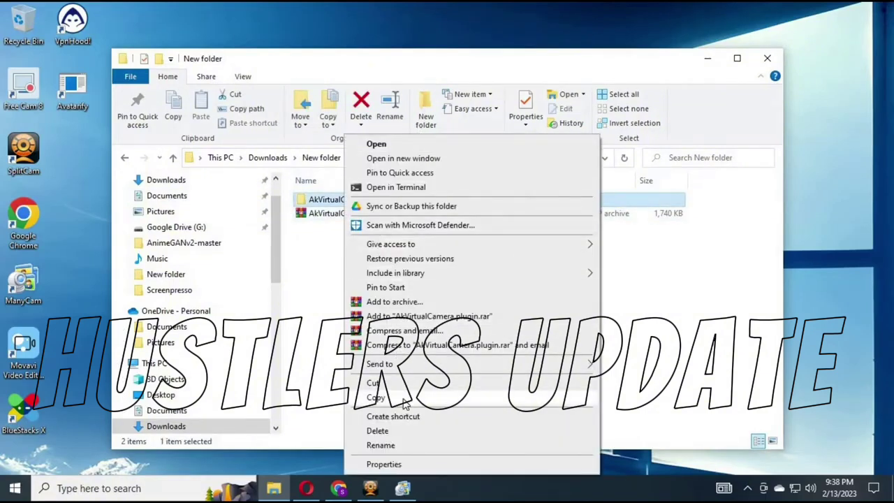
pyautogui.click(377, 397)
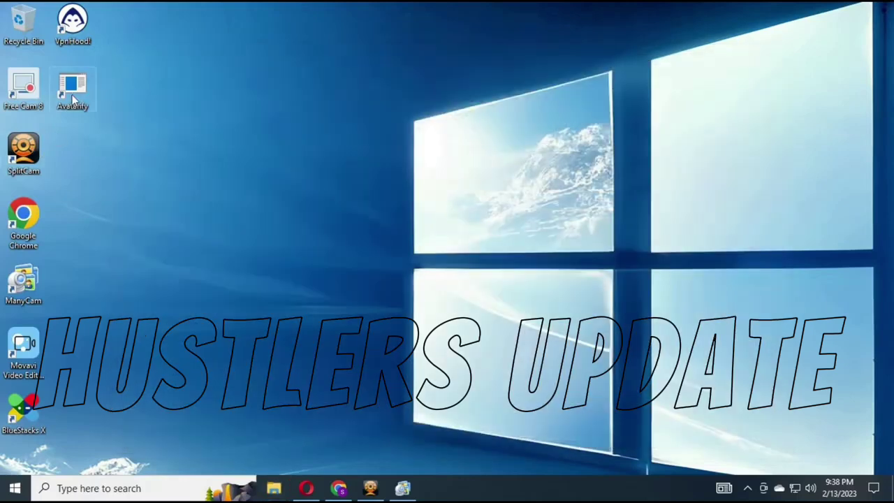
# Paste the AkVirtualCamera.plugin folder into the Avatarify install folder reached from the shortcut's file location.
pyautogui.rightClick(74, 94)
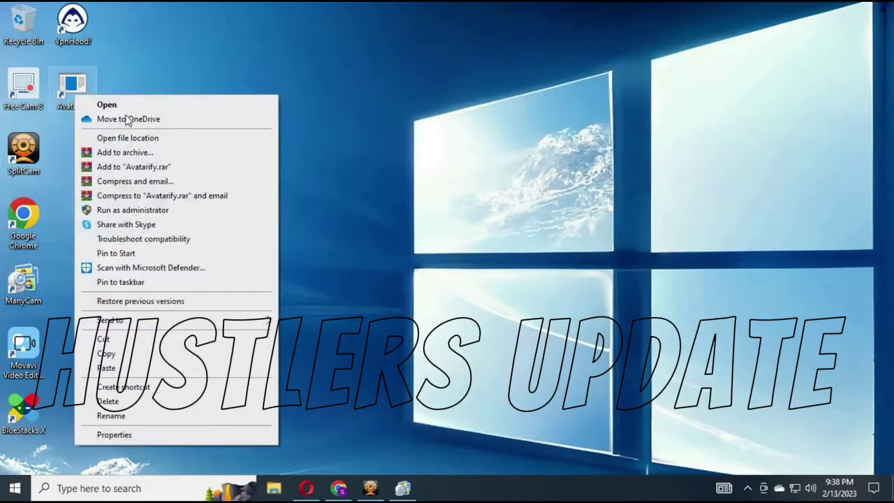
pyautogui.click(147, 139)
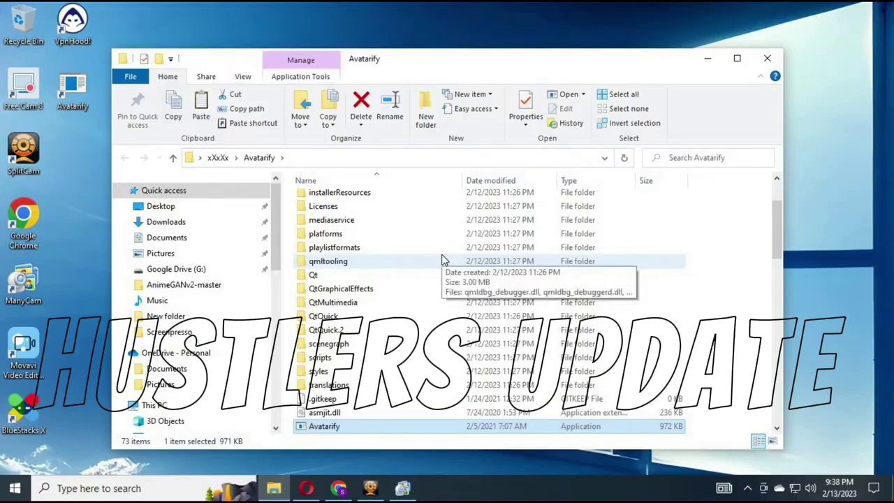
pyautogui.rightClick(442, 259)
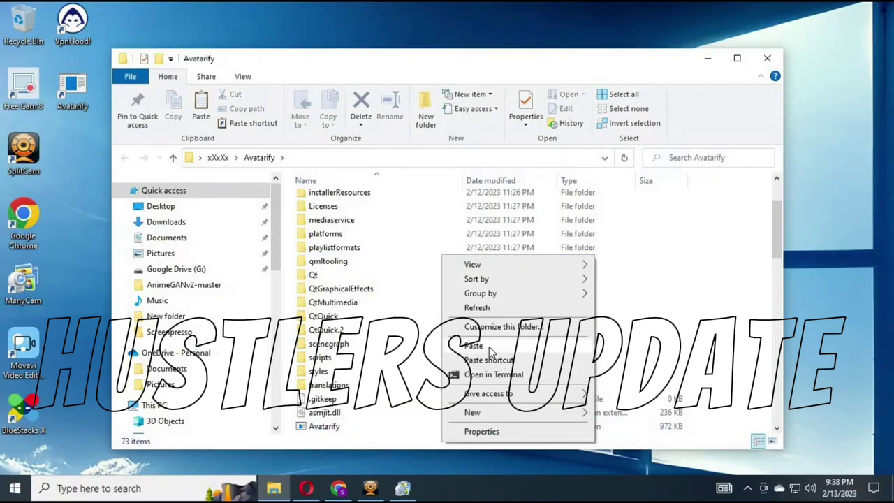
pyautogui.click(767, 59)
pyautogui.click(767, 58)
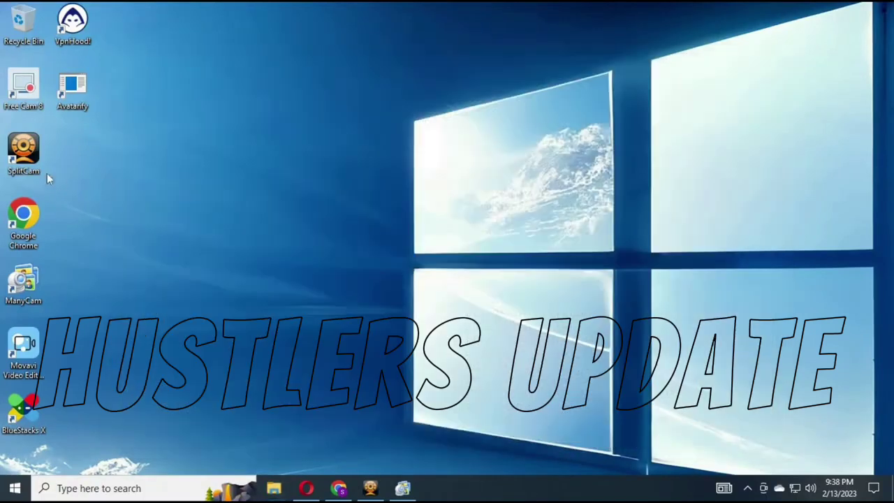
# Launch Avatarify Desktop from its desktop shortcut.
pyautogui.doubleClick(64, 88)
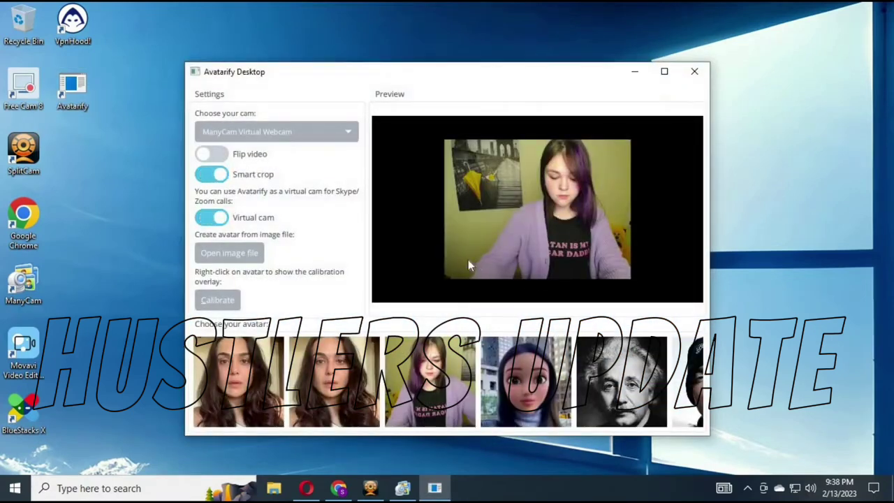
# Turn Virtual cam off and set the camera source to SplitCam Video Driver.
pyautogui.click(213, 217)
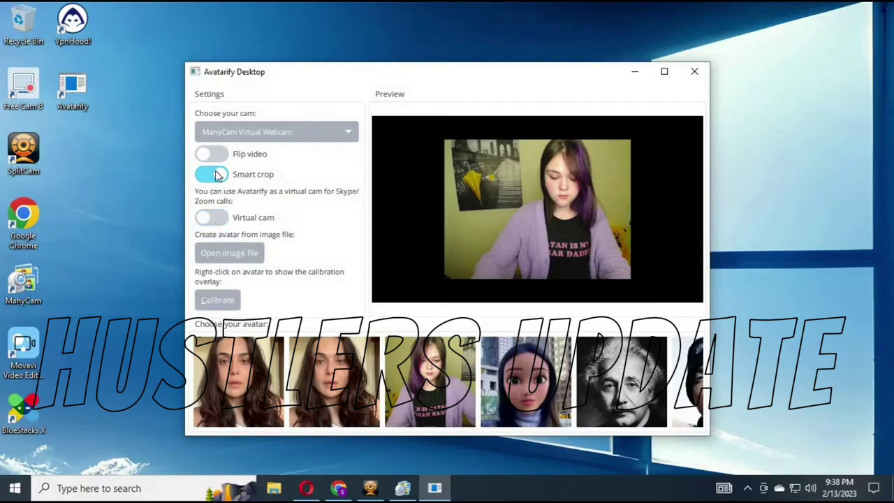
pyautogui.click(271, 140)
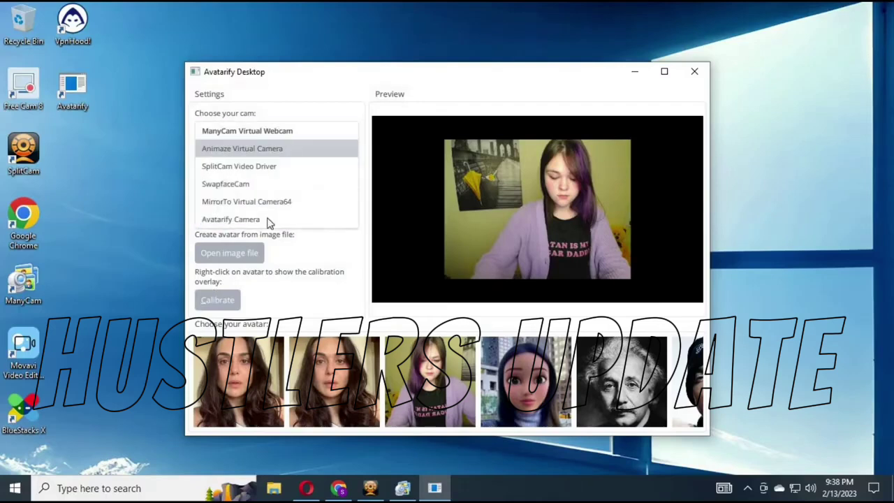
pyautogui.click(253, 169)
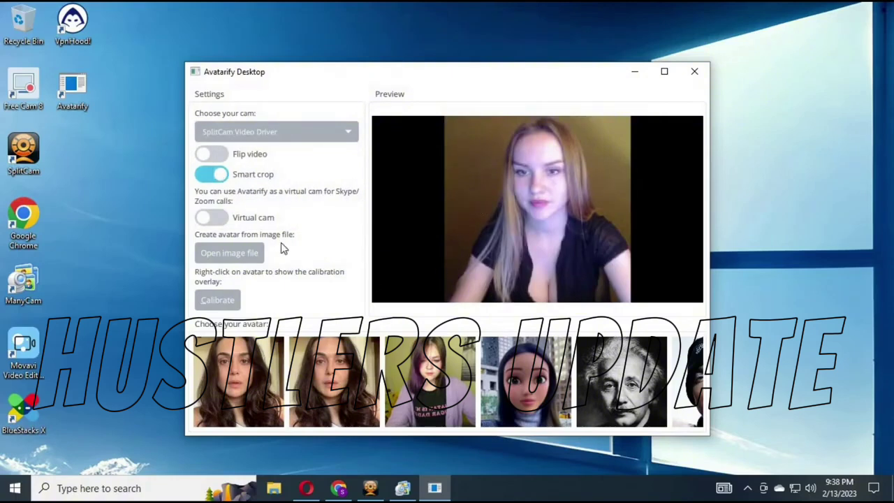
# Cancel the image file picker and choose the first avatar, the woman with long dark hair.
pyautogui.click(234, 253)
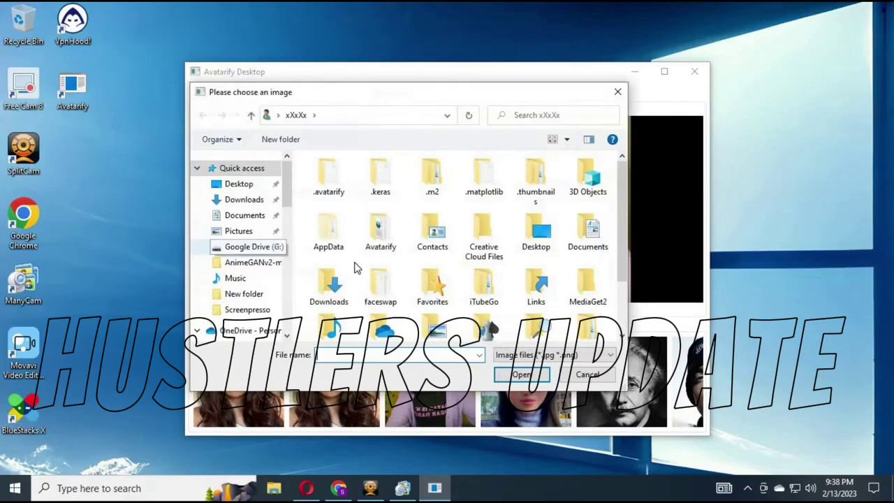
pyautogui.press('Escape')
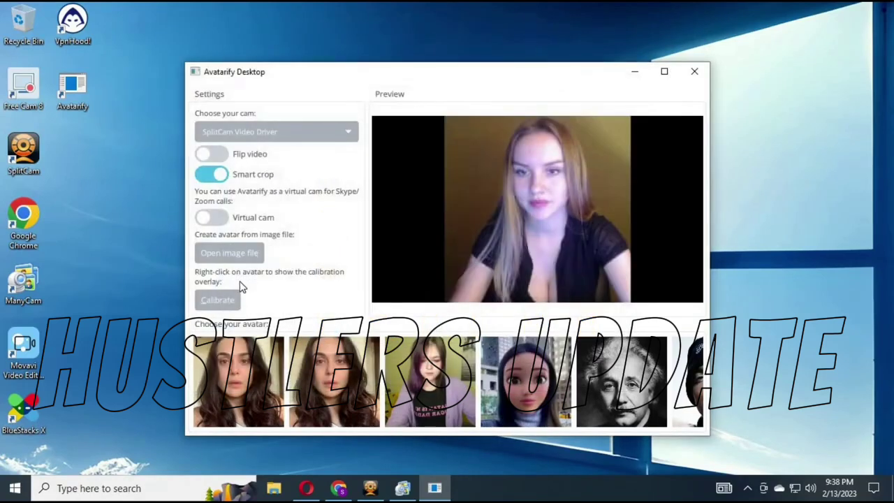
pyautogui.click(239, 260)
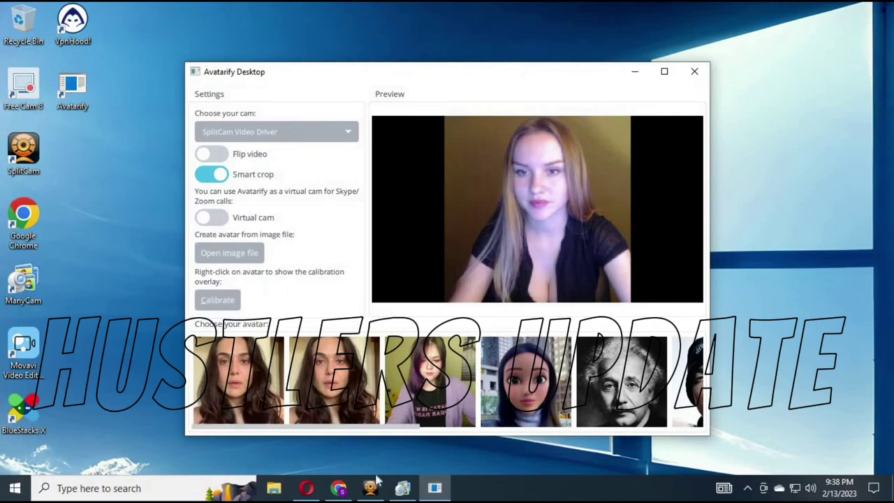
pyautogui.click(234, 380)
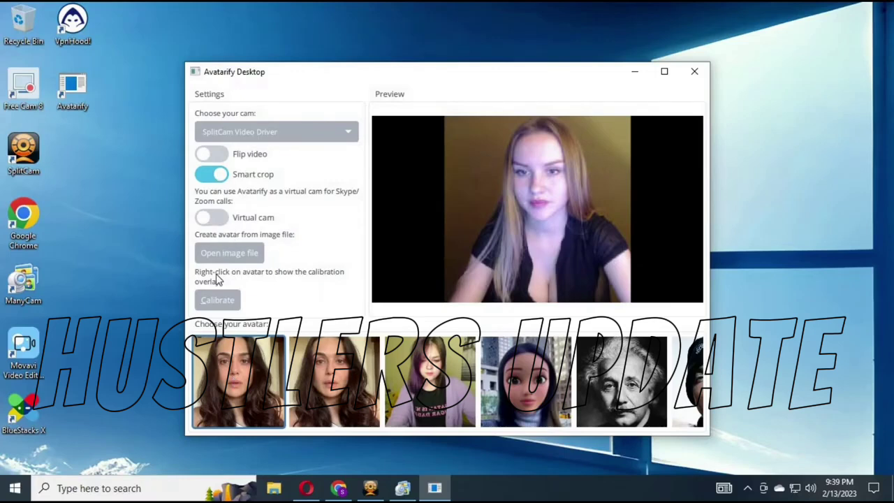
# Apply the first avatar, switch Virtual cam back on, then choose the second avatar.
pyautogui.click(222, 301)
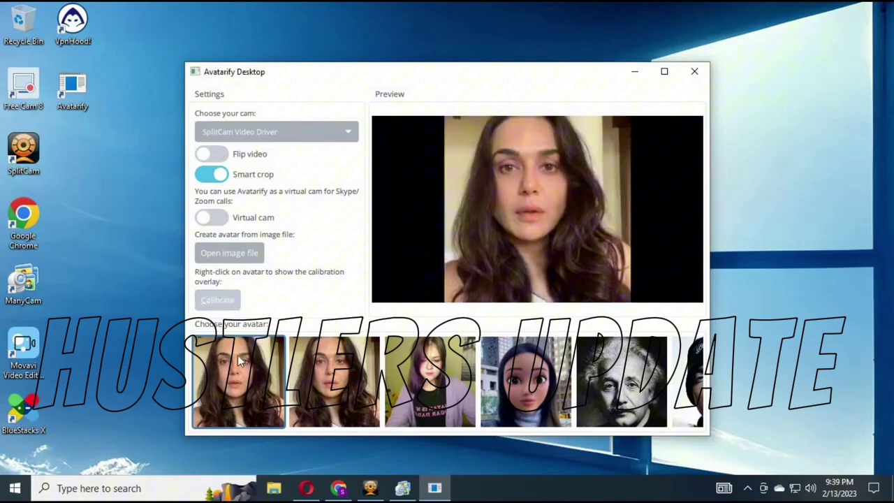
pyautogui.click(236, 380)
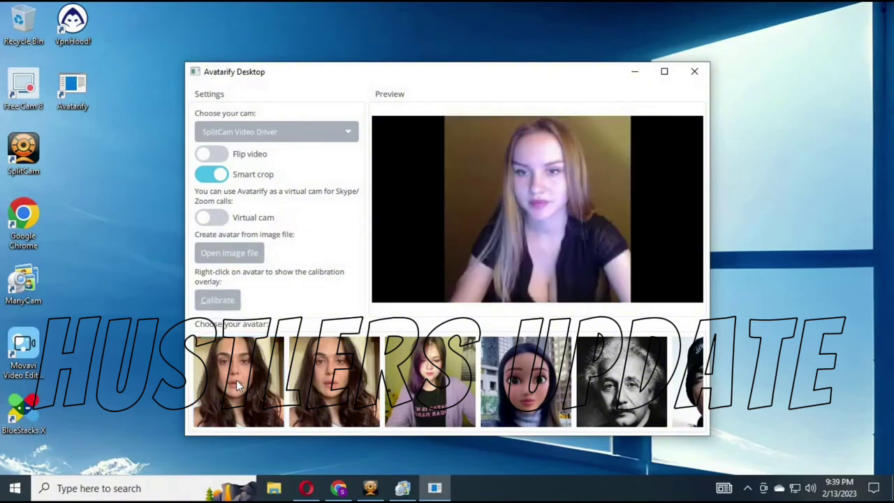
pyautogui.click(235, 376)
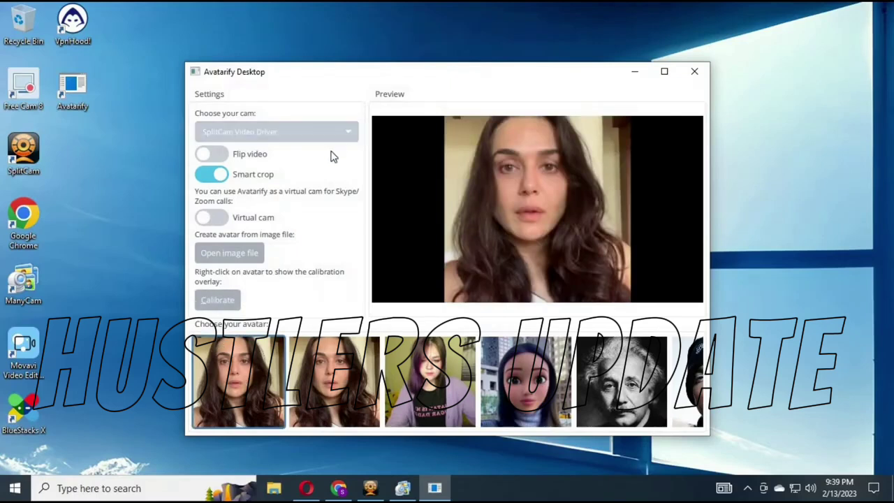
pyautogui.click(211, 218)
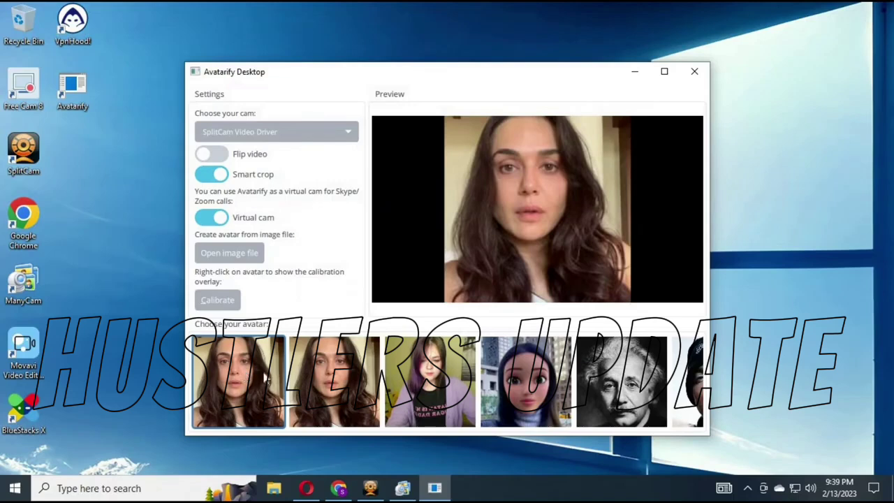
pyautogui.click(354, 378)
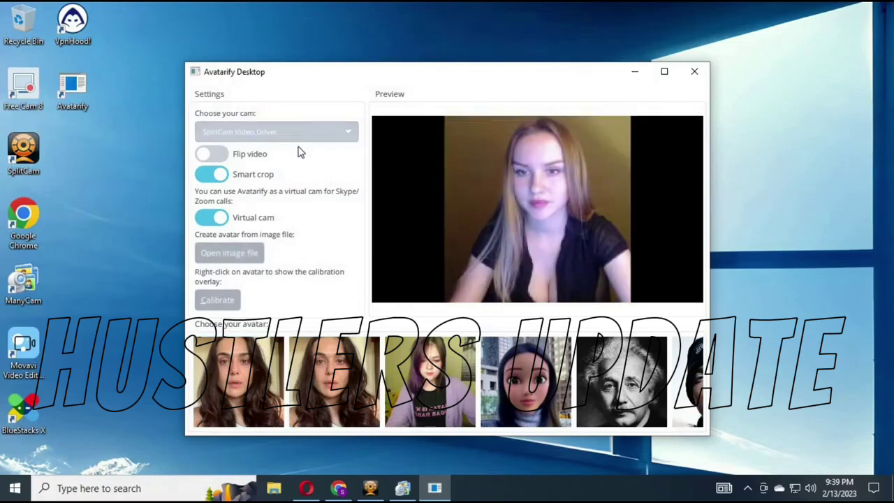
# Show the calibration overlay, then restore the SplitCam player and move it to the upper left.
pyautogui.click(226, 303)
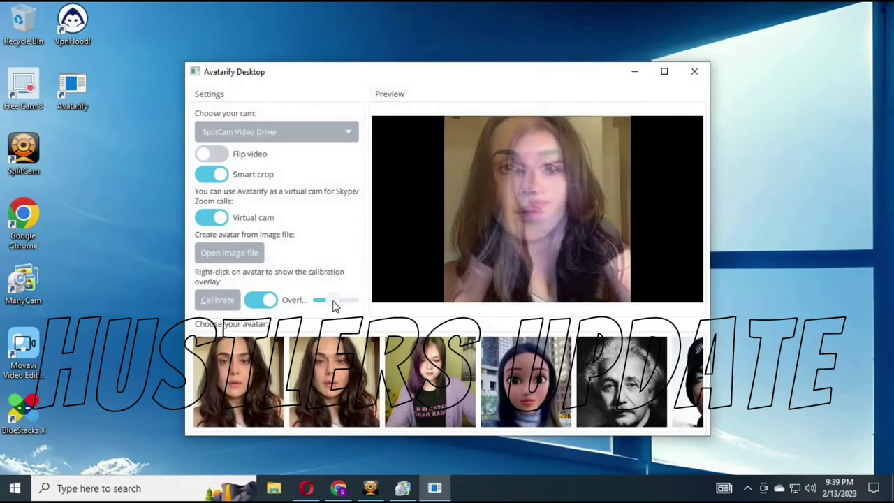
pyautogui.click(372, 491)
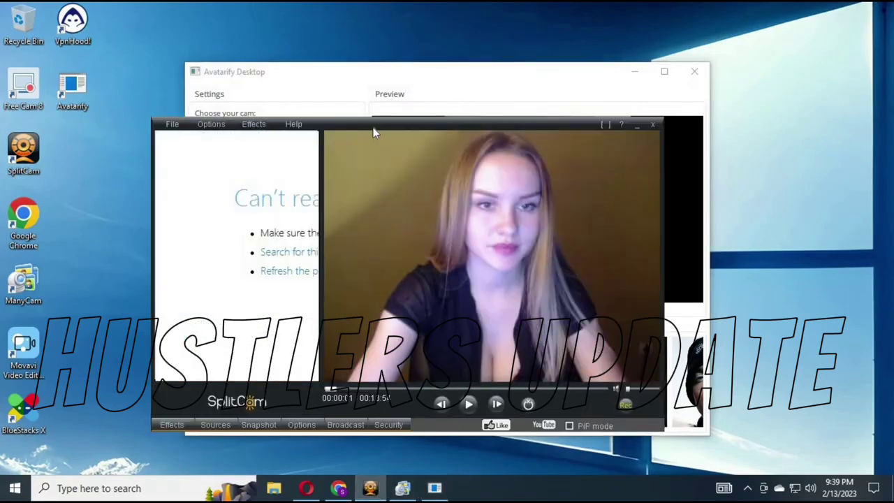
pyautogui.moveTo(373, 126); pyautogui.dragTo(44, 107)
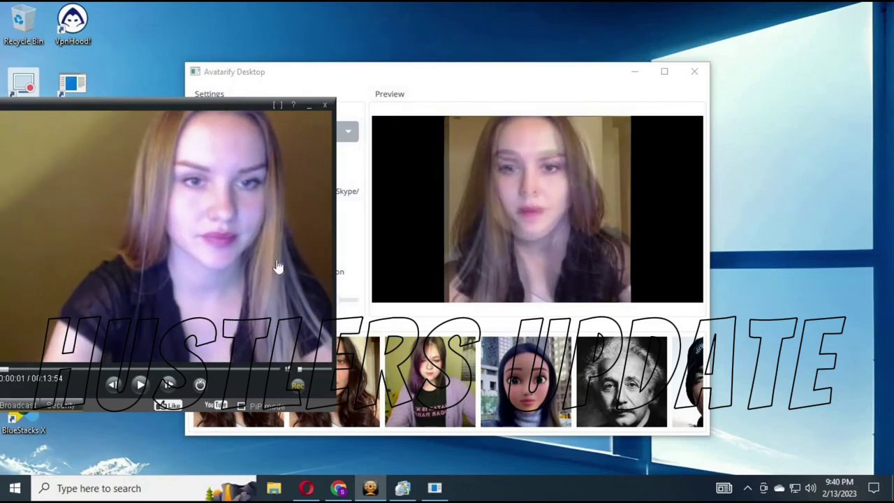
# Turn Overlay off, animate the second avatar, and start the driving clip playing in SplitCam.
pyautogui.click(454, 82)
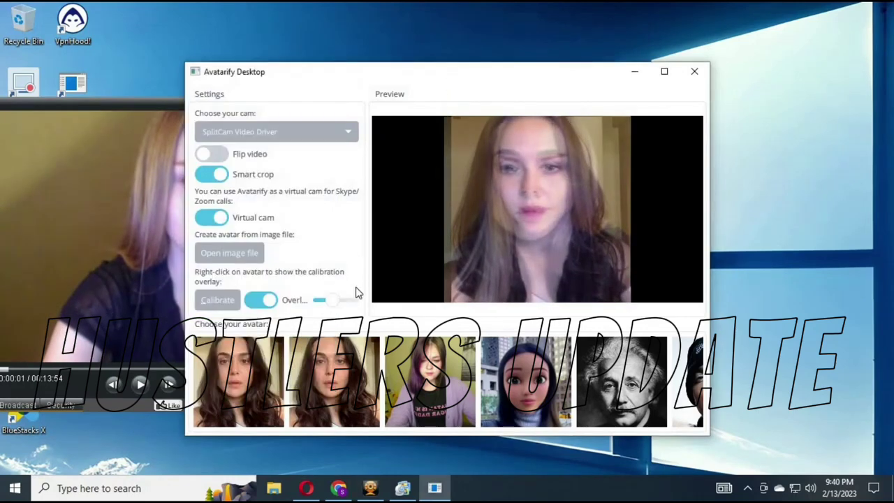
pyautogui.click(260, 302)
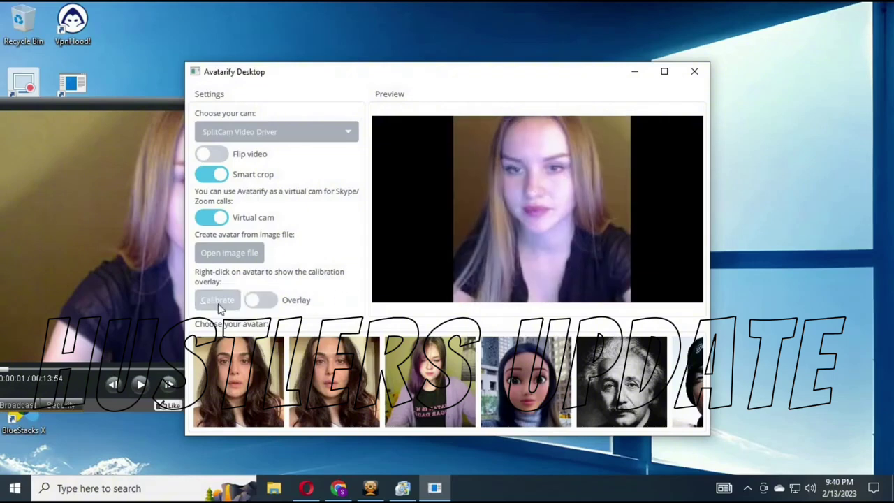
pyautogui.click(340, 384)
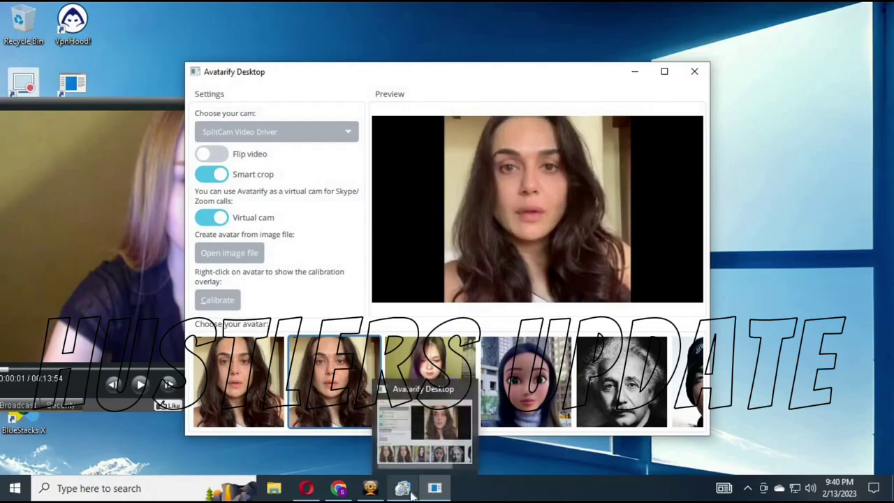
pyautogui.click(370, 488)
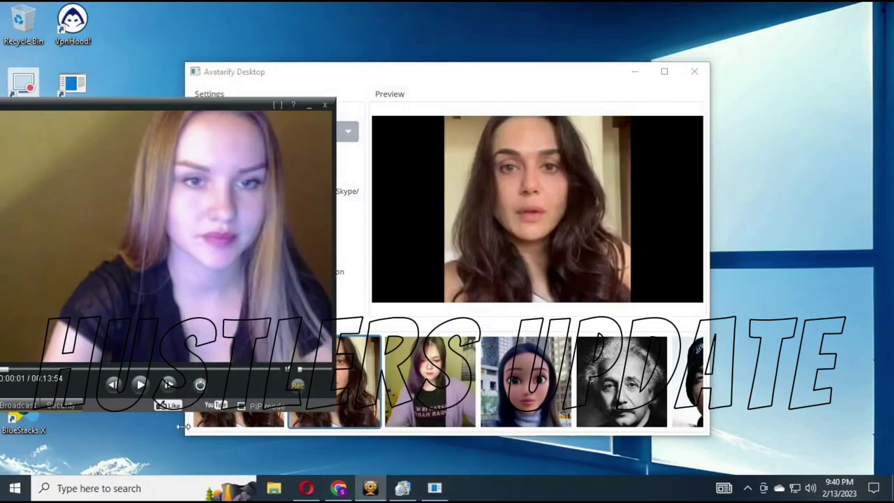
pyautogui.click(140, 384)
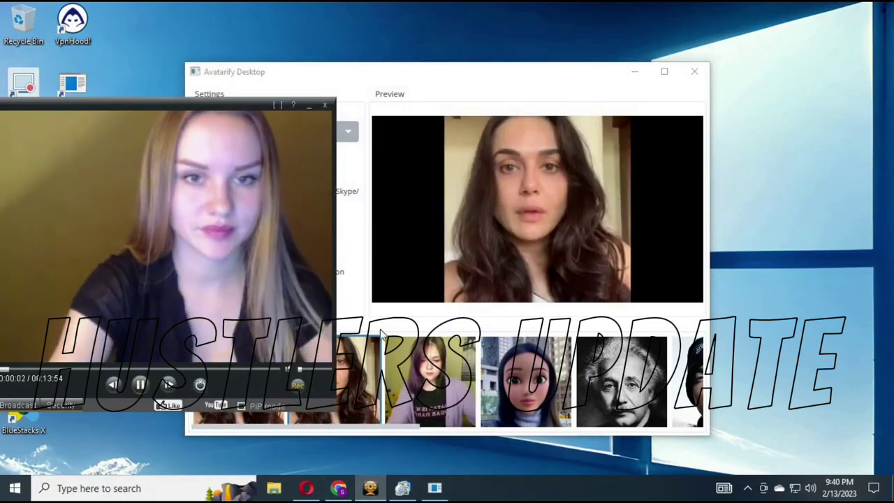
pyautogui.click(389, 415)
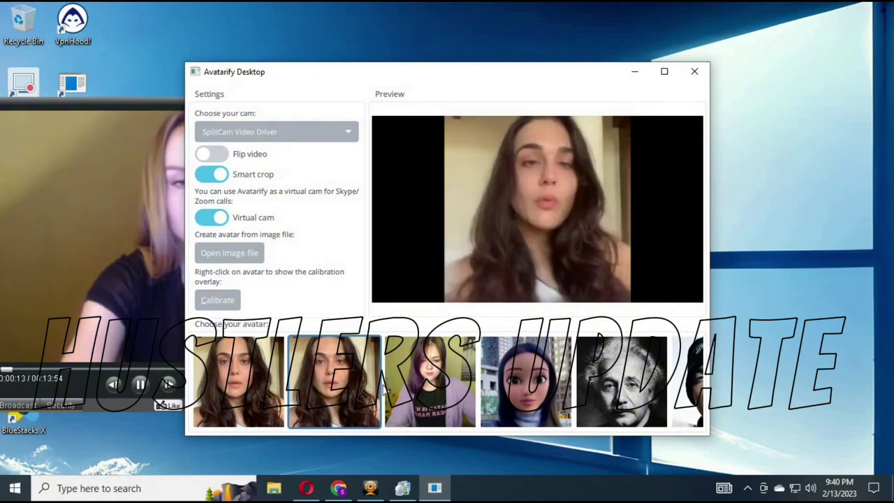
# Start an Instagram video call from the chat with the contact in Chrome.
pyautogui.click(339, 490)
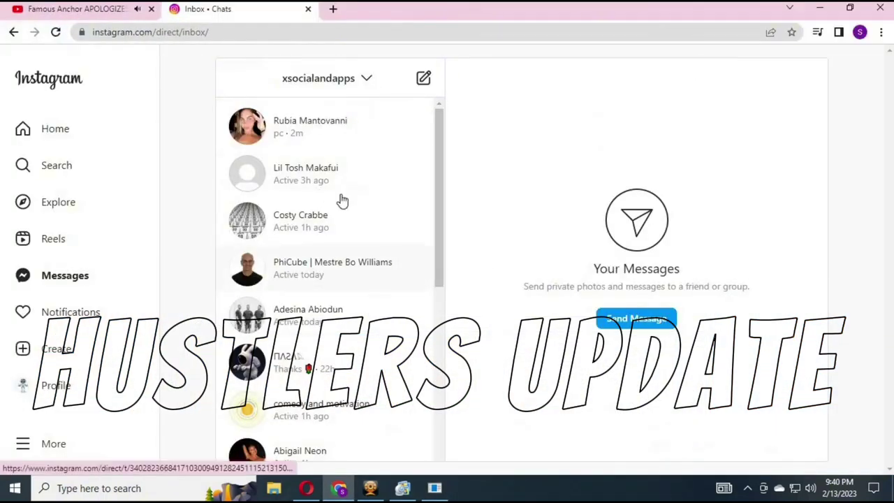
pyautogui.click(307, 145)
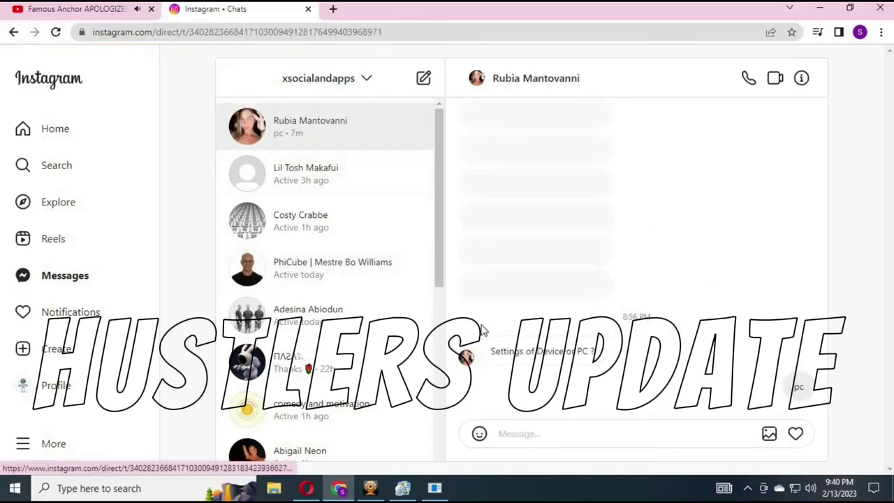
pyautogui.click(775, 79)
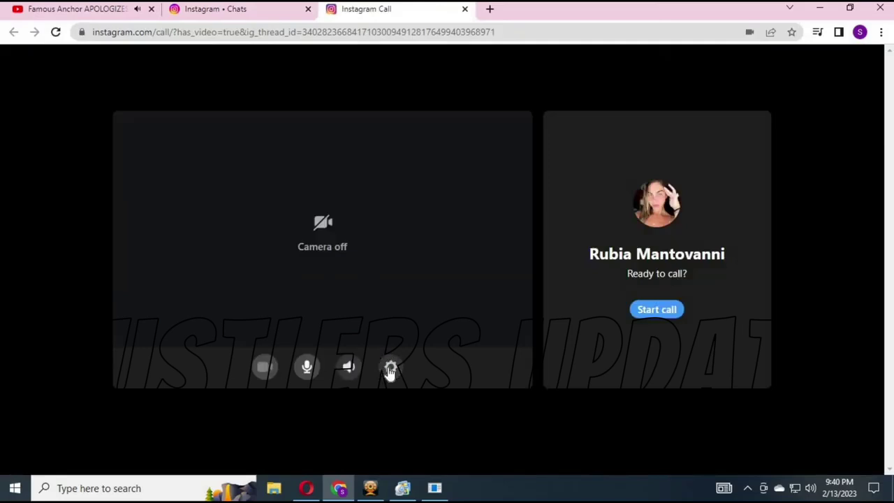
# Select Avatarify Camera as the call's camera in the audio and video settings.
pyautogui.click(391, 370)
pyautogui.click(379, 212)
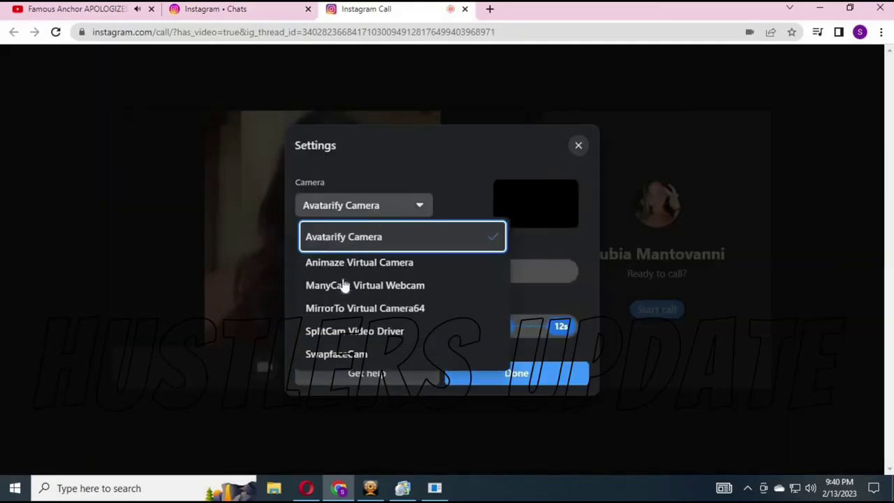
pyautogui.click(217, 255)
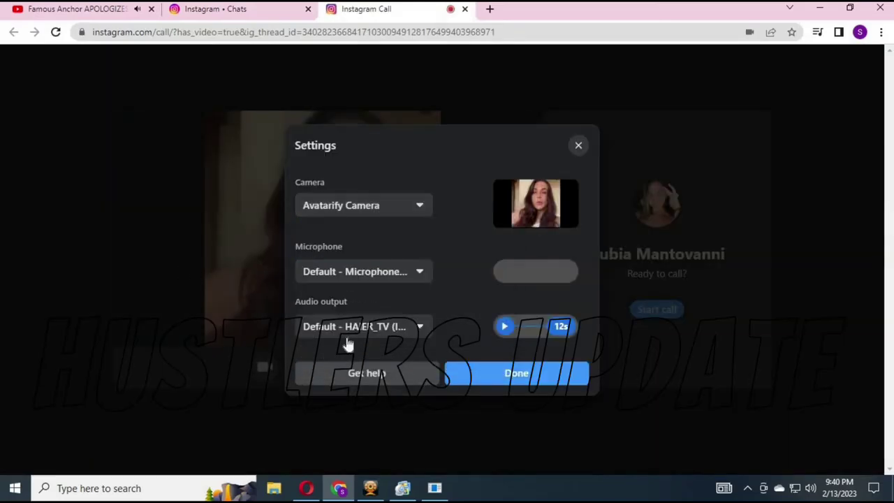
pyautogui.click(450, 365)
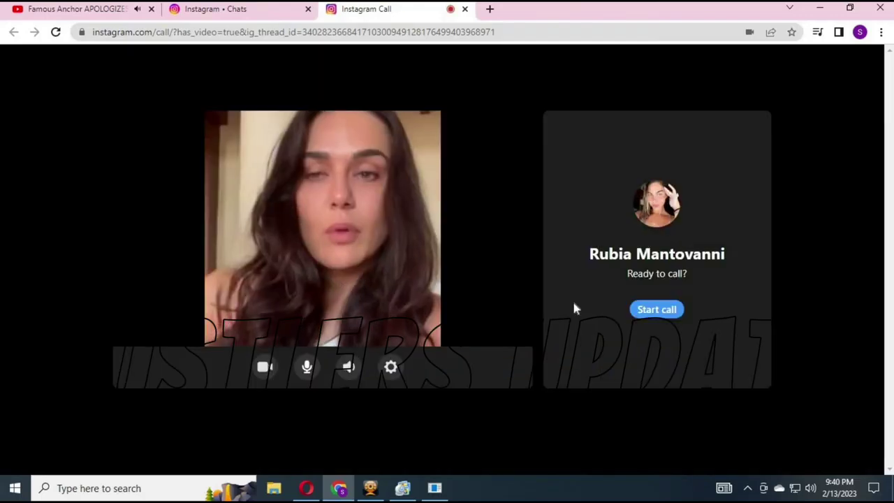